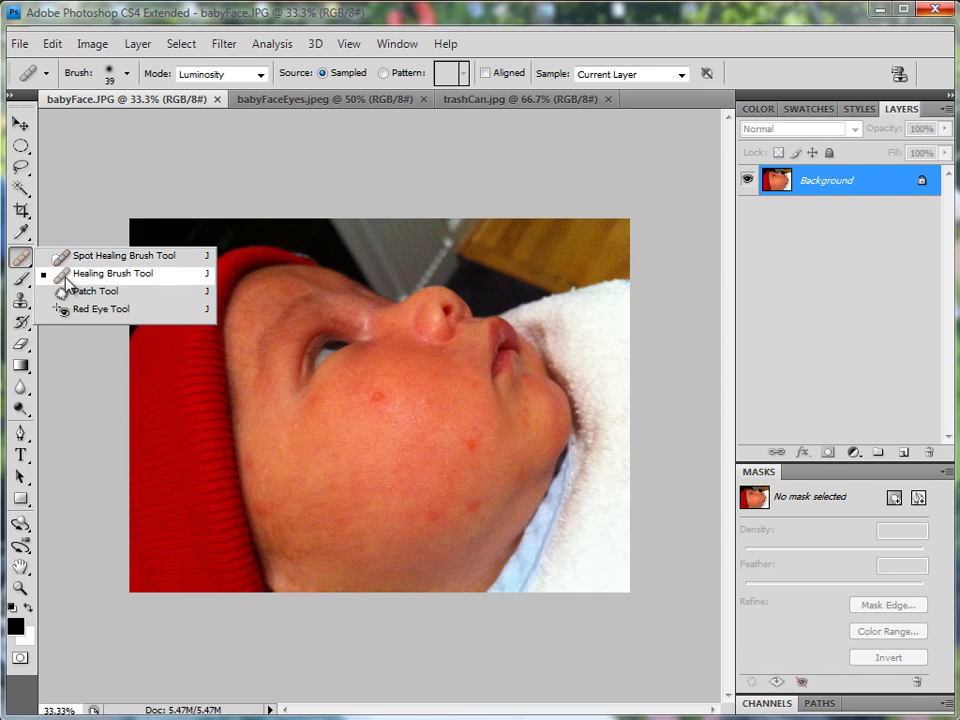
Set up the Healing Brush with an 84 px diameter and Normal blending mode
left_click(63, 280)
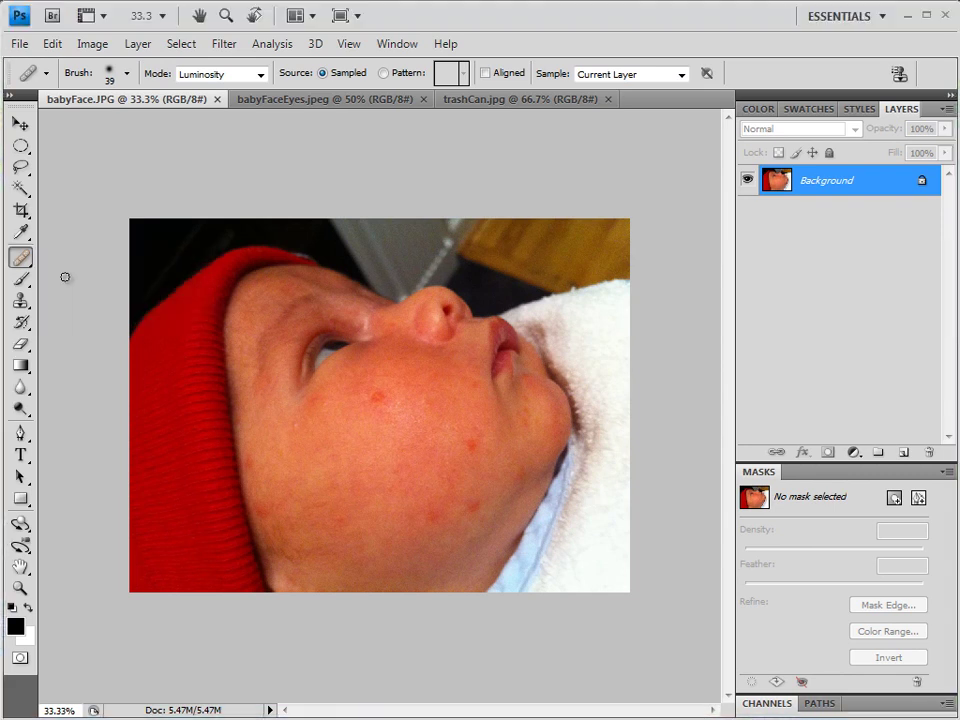
left_click(128, 77)
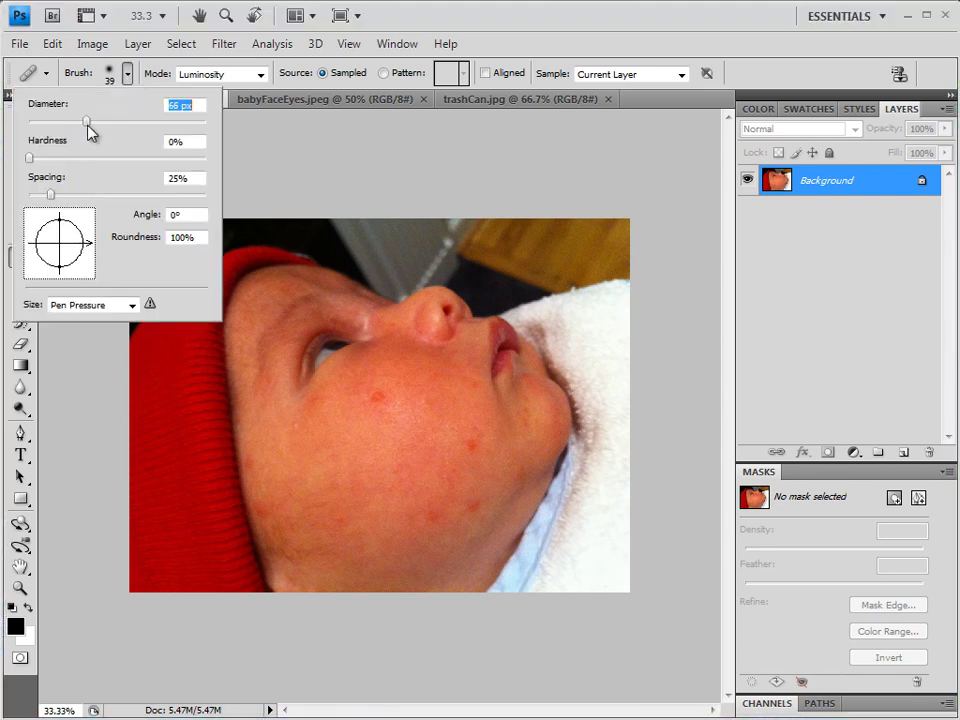
left_click_drag(90, 122, 103, 122)
left_click(254, 164)
left_click(257, 158)
left_click(457, 287)
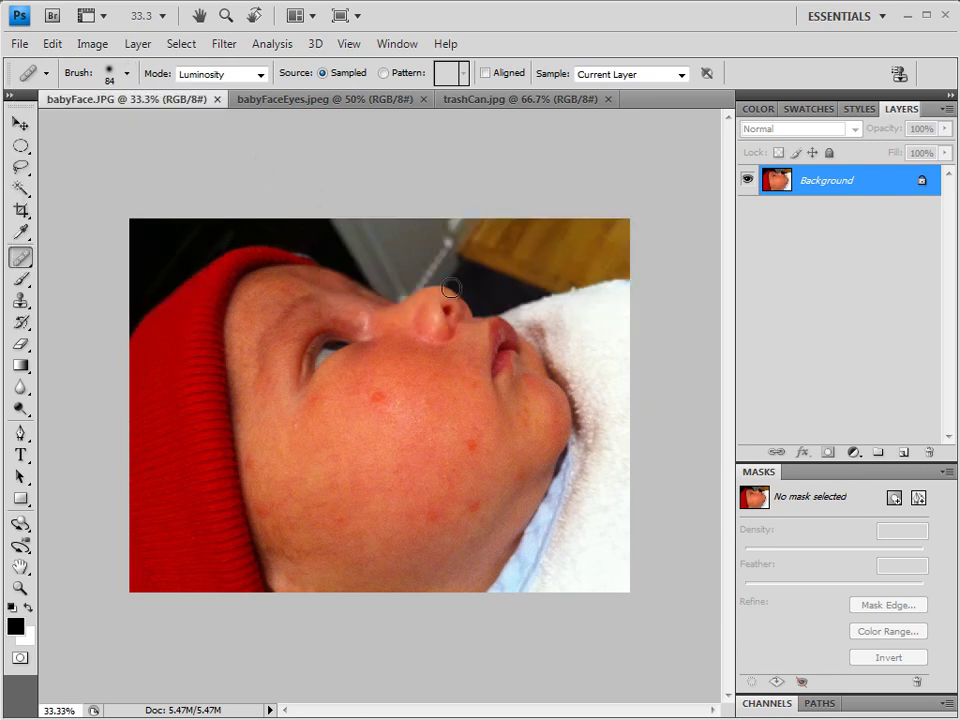
left_click(367, 417, "alt")
left_click(262, 76)
left_click(240, 88)
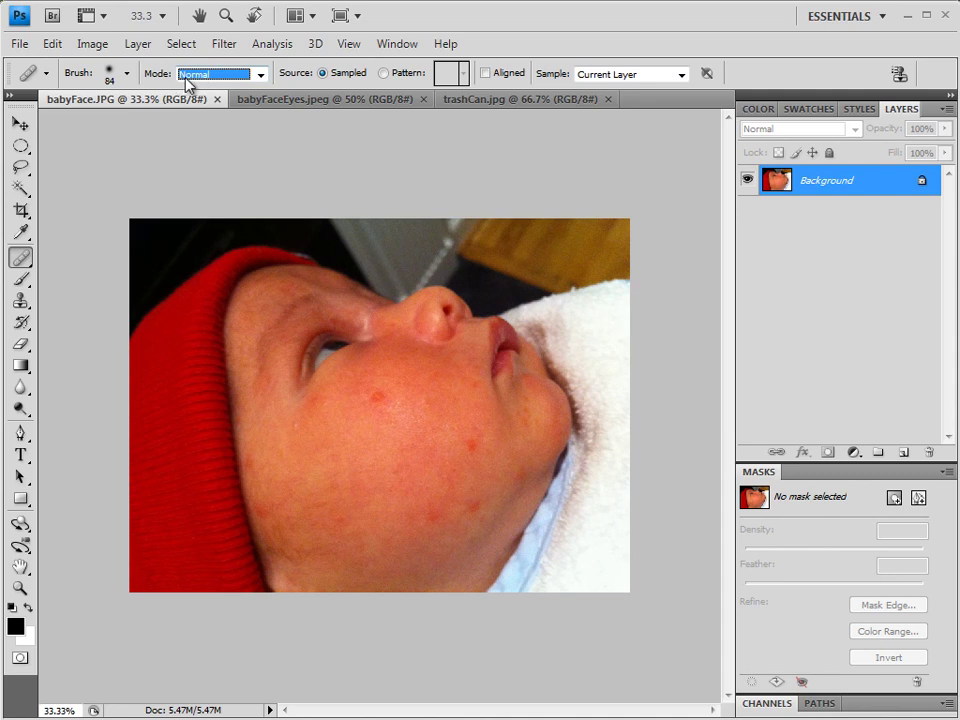
Heal the red spots across the middle and lower cheek using nearby clean skin as the source
left_click(362, 416, "alt")
left_click(343, 476)
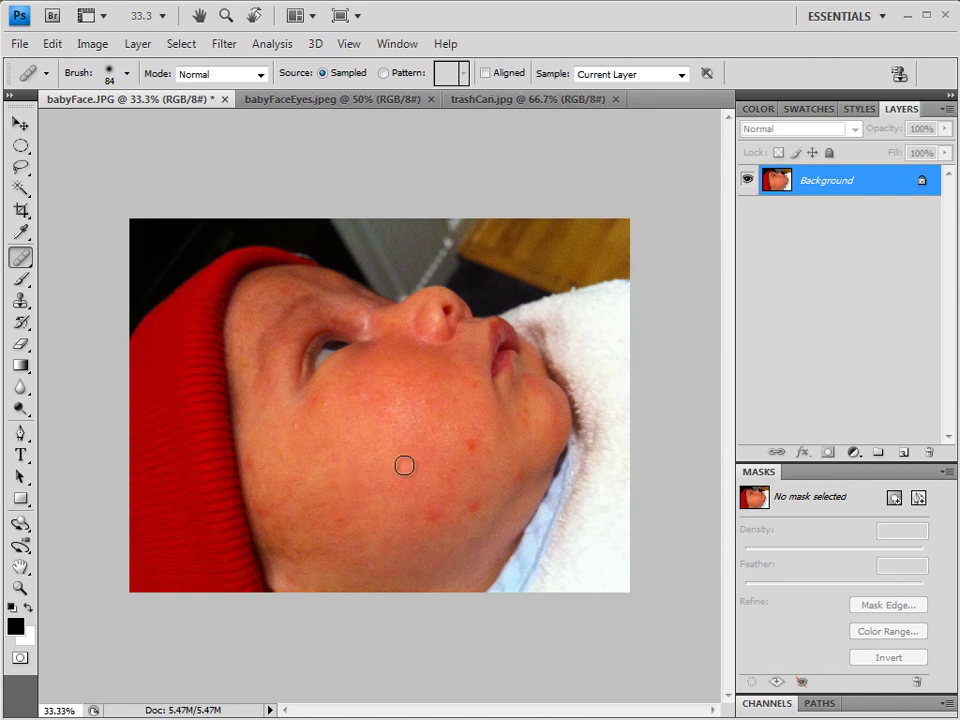
left_click(470, 447)
left_click(467, 483, "alt")
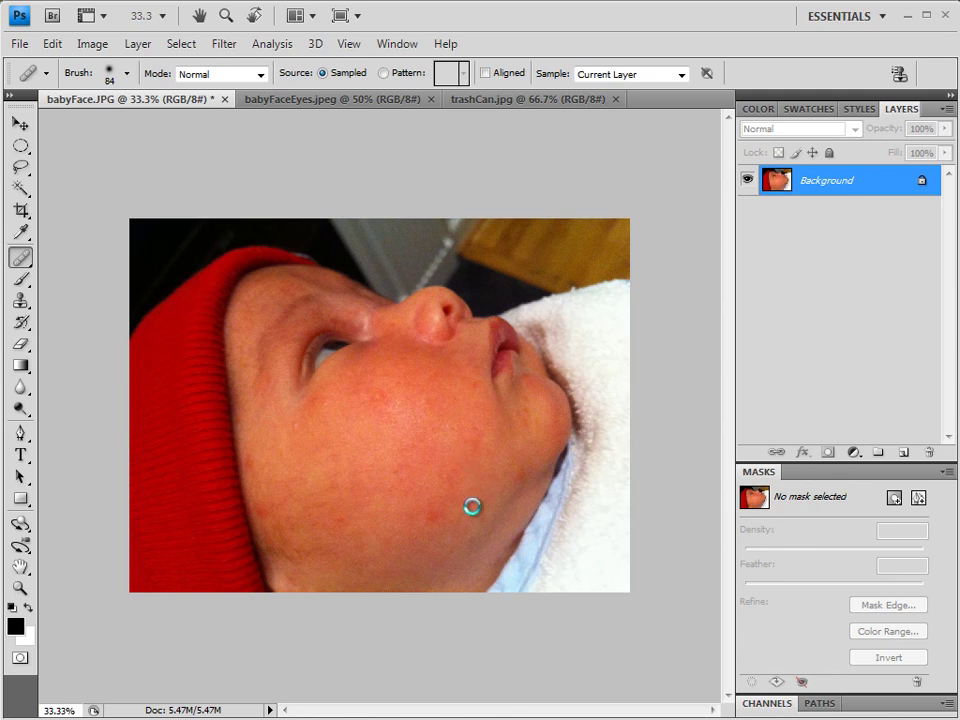
left_click(512, 473)
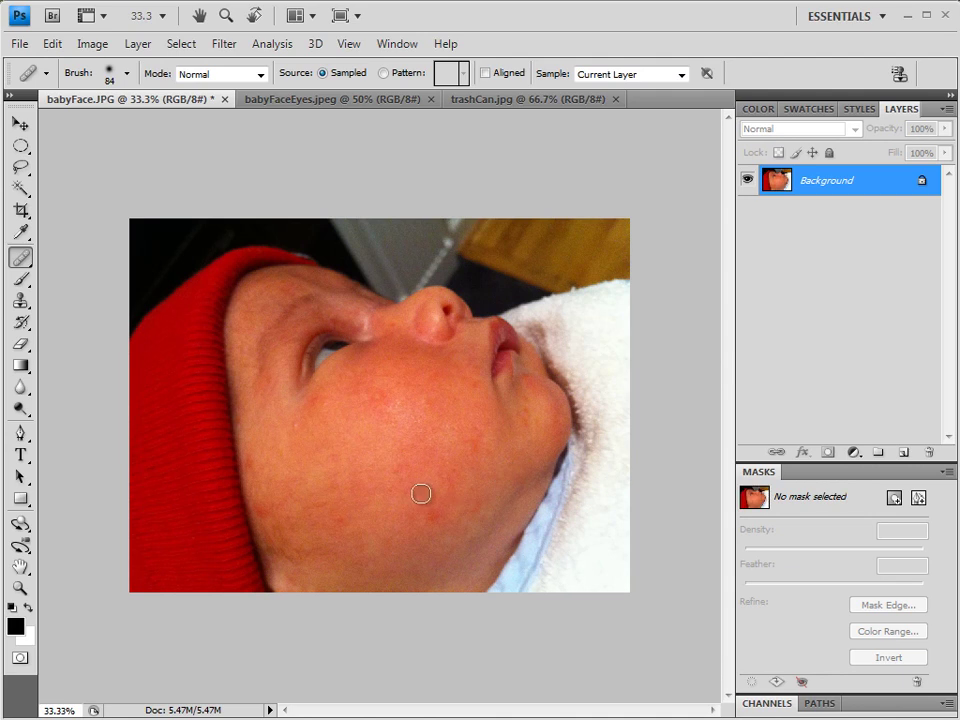
left_click(373, 525)
left_click(337, 519)
Heal the remaining blemishes below the eye, beside the hat and on the temple with sampled clean skin
left_click(378, 399)
left_click(310, 419, "alt")
left_click(314, 402)
left_click(279, 461)
left_click(264, 461, "alt")
mouse_move(261, 375)
left_mouse_down()
mouse_move(276, 336)
mouse_move(278, 356)
left_mouse_up()
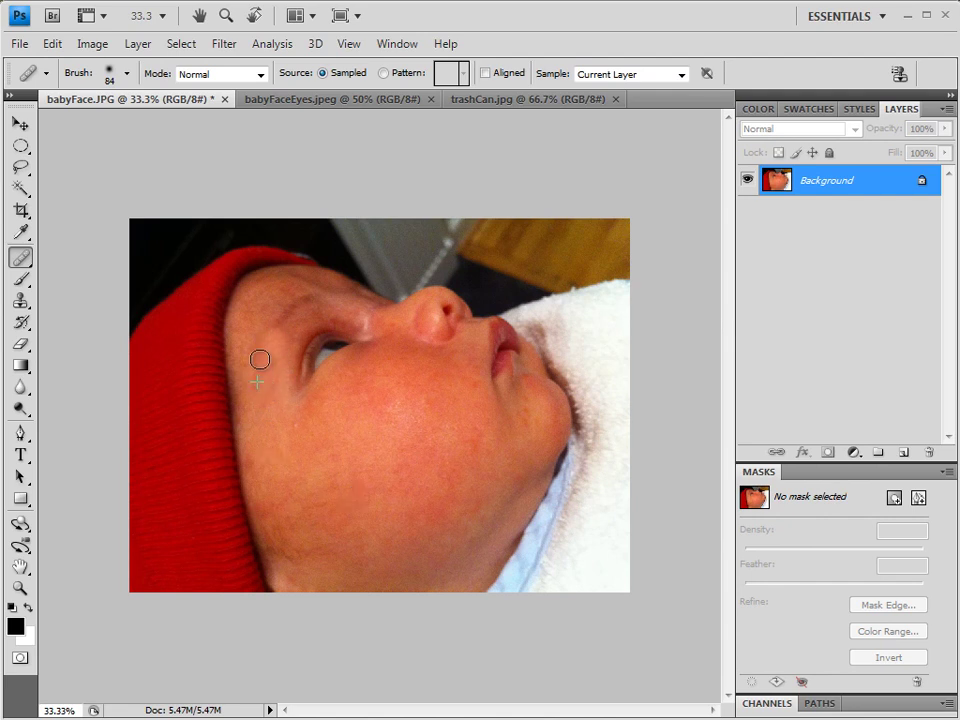
left_click(266, 420)
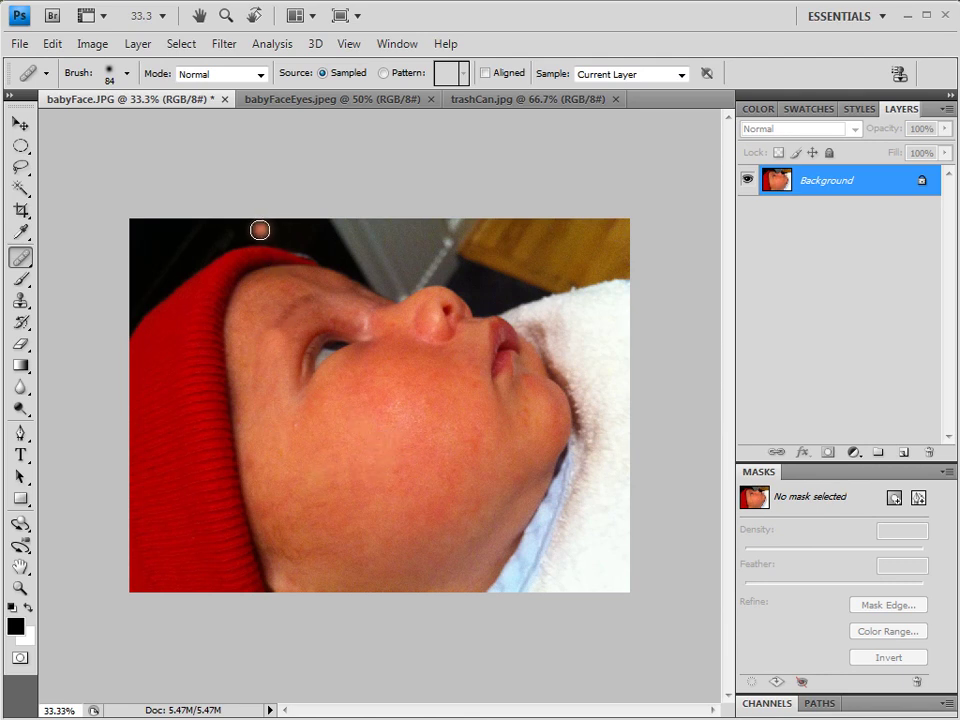
Choose the Clone Stamp tool and add a new empty layer to babyFaceEyes.jpeg
left_click(21, 300)
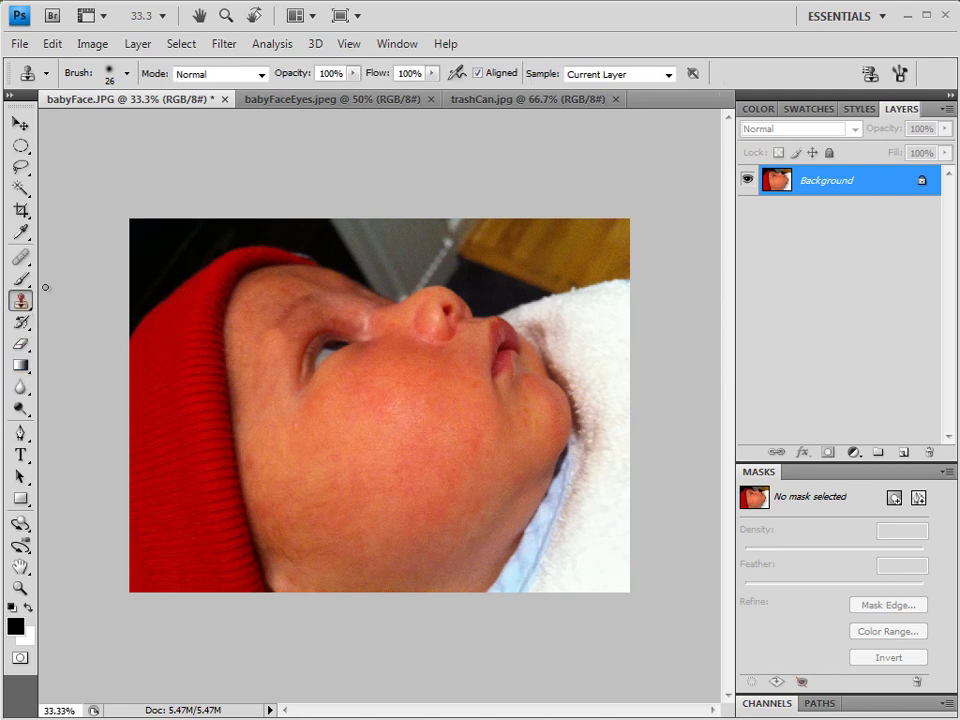
left_click(306, 100)
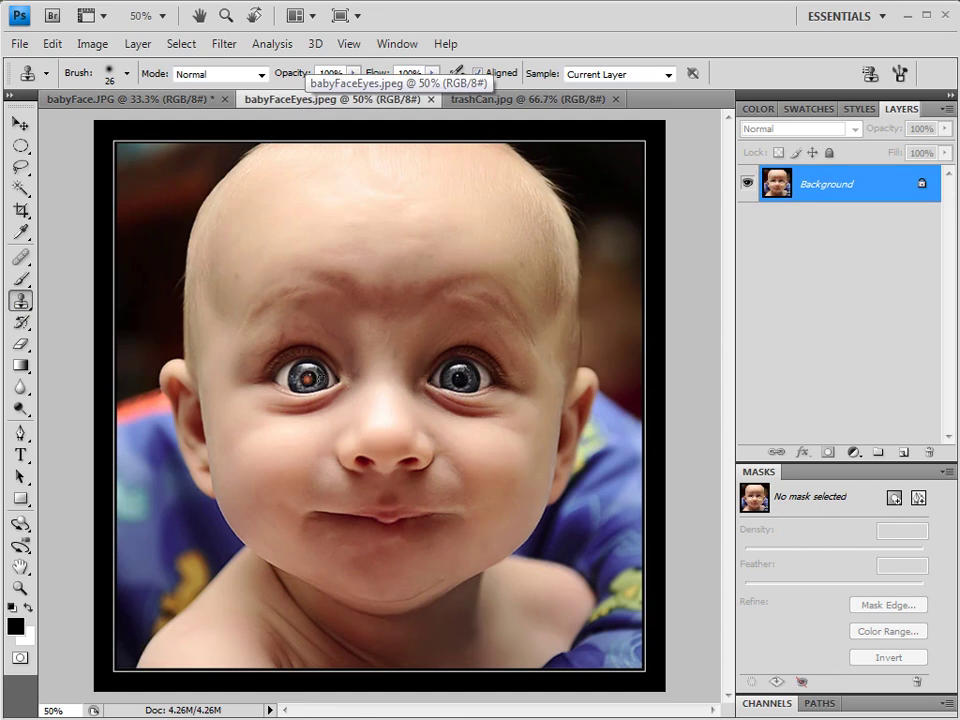
left_click(904, 452)
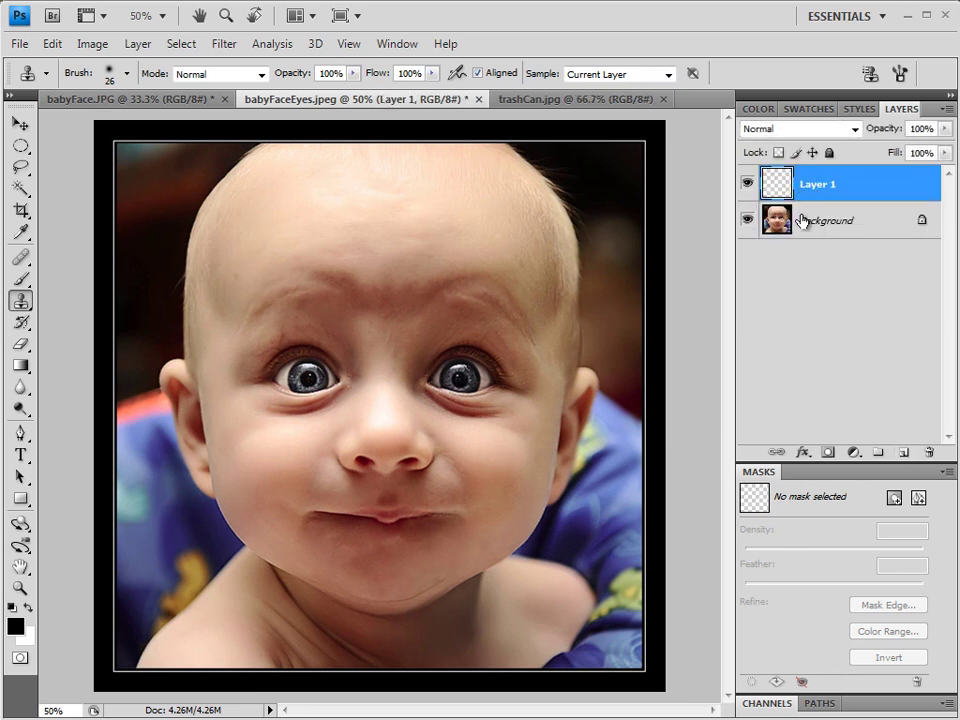
Sample an eye from the Background layer and clone it onto the middle of the forehead on Layer 1
left_click(805, 222)
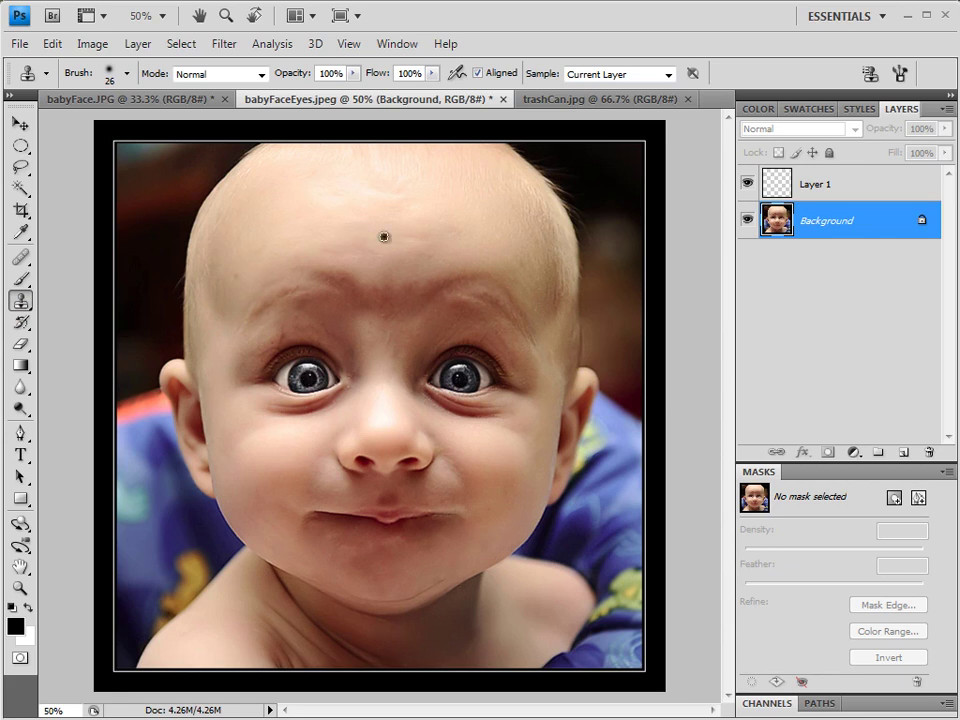
left_click(822, 185)
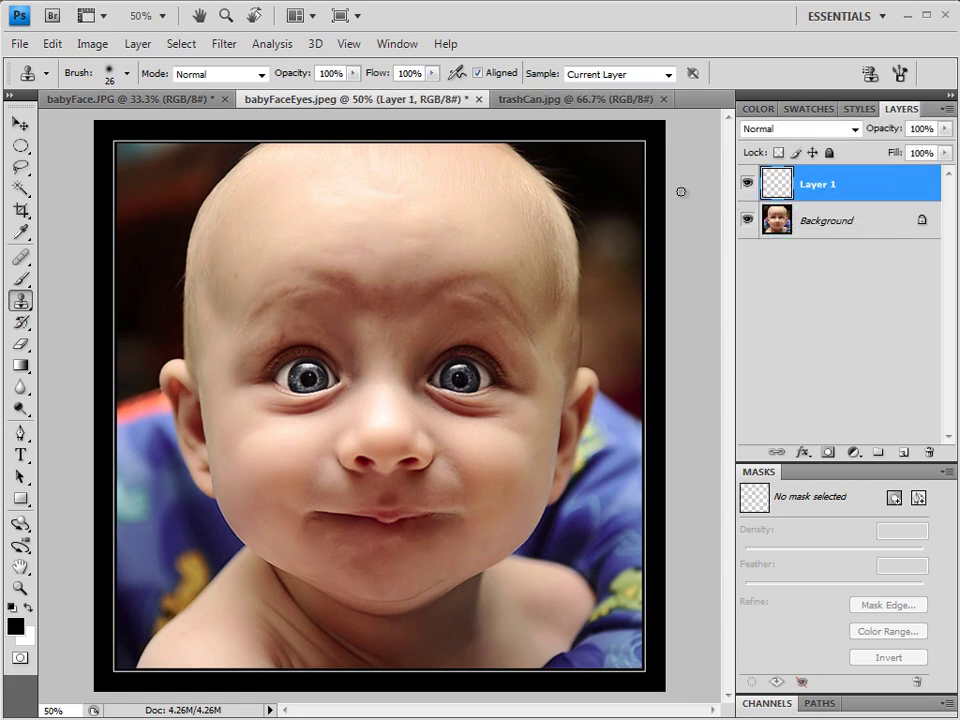
mouse_move(389, 240)
left_mouse_down()
mouse_move(427, 238)
mouse_move(398, 222)
mouse_move(355, 238)
left_mouse_up()
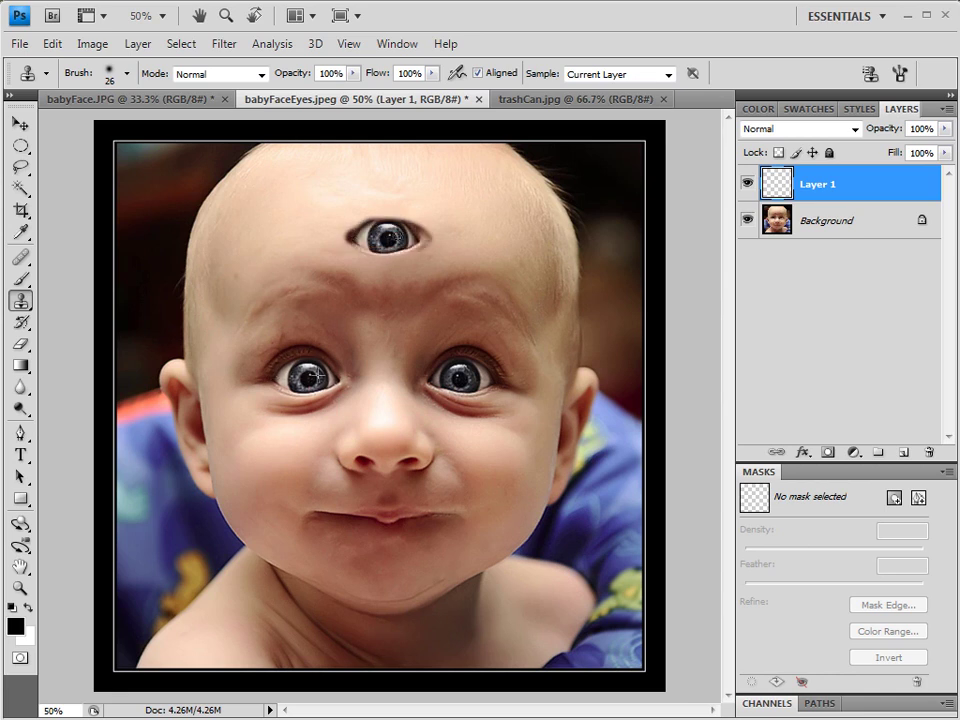
mouse_move(418, 233)
left_mouse_down()
mouse_move(364, 221)
mouse_move(345, 237)
mouse_move(410, 248)
mouse_move(351, 243)
left_mouse_up()
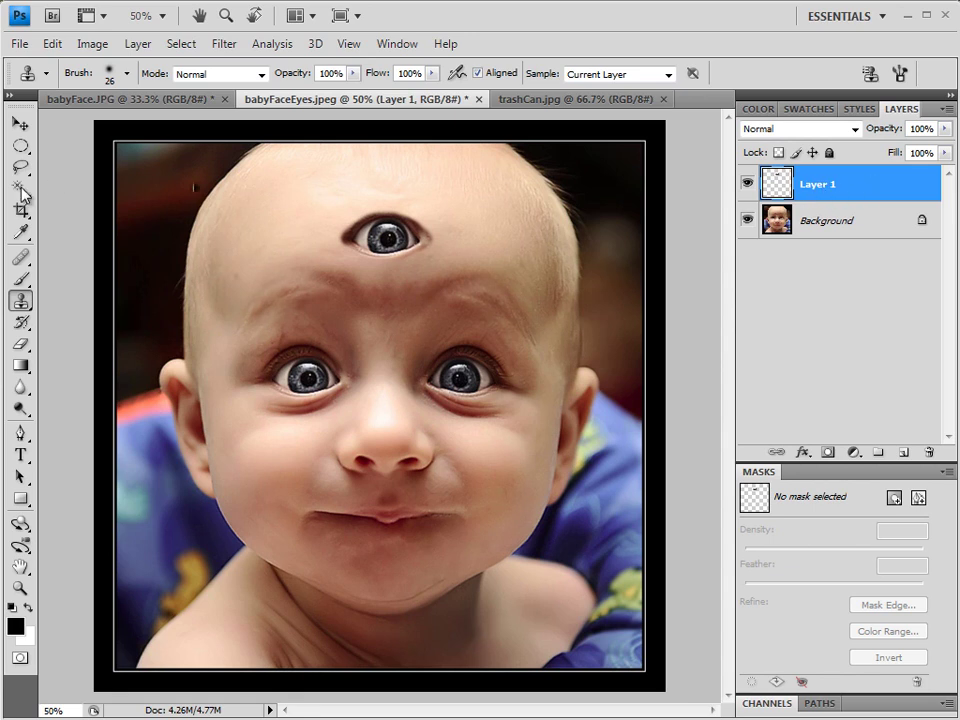
Enlarge the cloned forehead eye to about 133% and rotate it about 180°
left_click(20, 122)
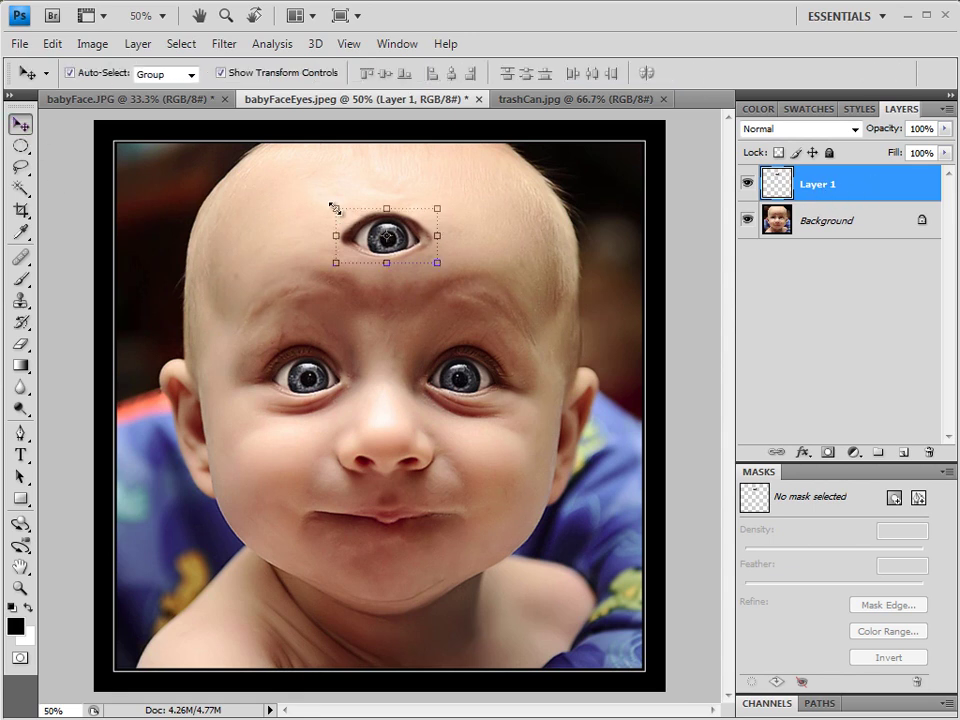
left_click_drag(328, 204, 301, 182)
left_click_drag(343, 226, 357, 226)
left_click_drag(305, 177, 466, 283)
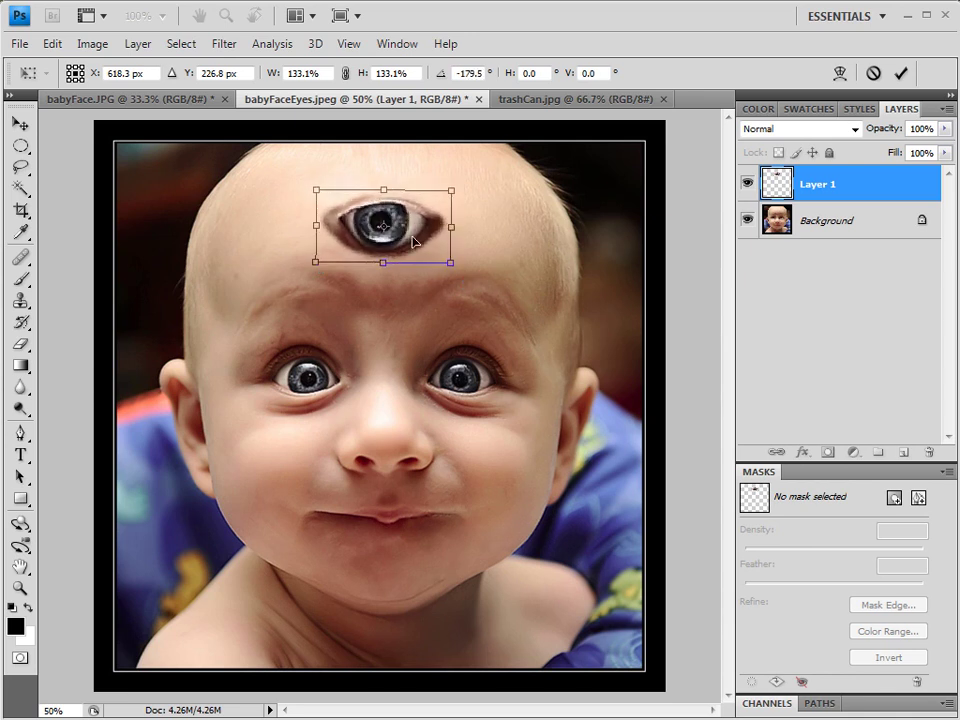
key("Return")
Stretch the forehead eye slightly downward, apply the transform and deselect the layer
left_click_drag(384, 265, 384, 277)
key("Return")
left_click(258, 269)
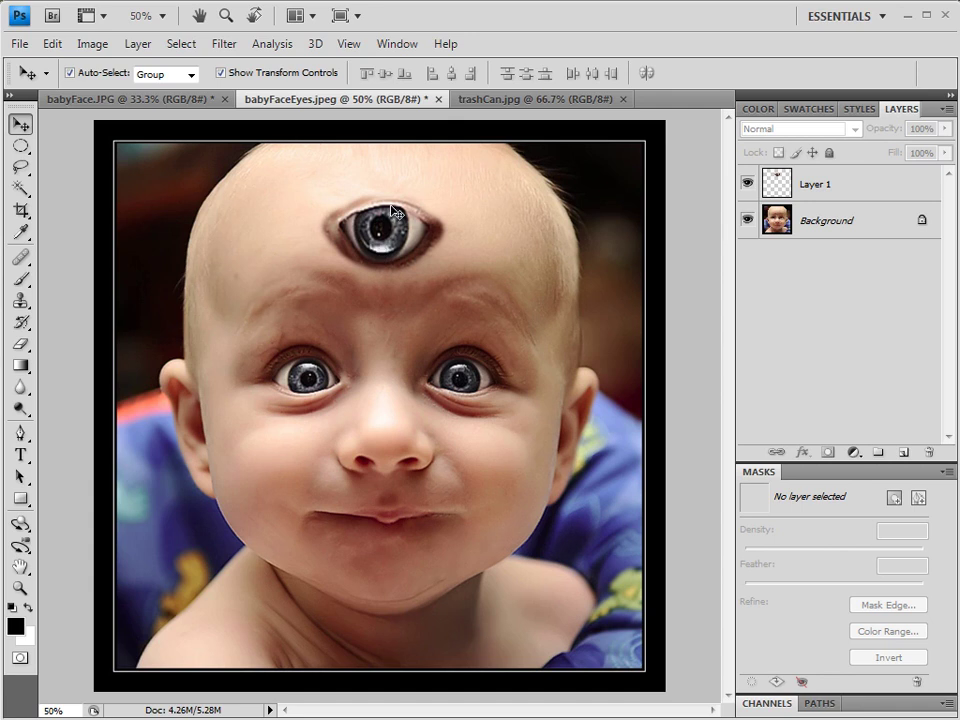
Duplicate the Background layer of trashCan.jpg as "Background copy"
left_click(493, 102)
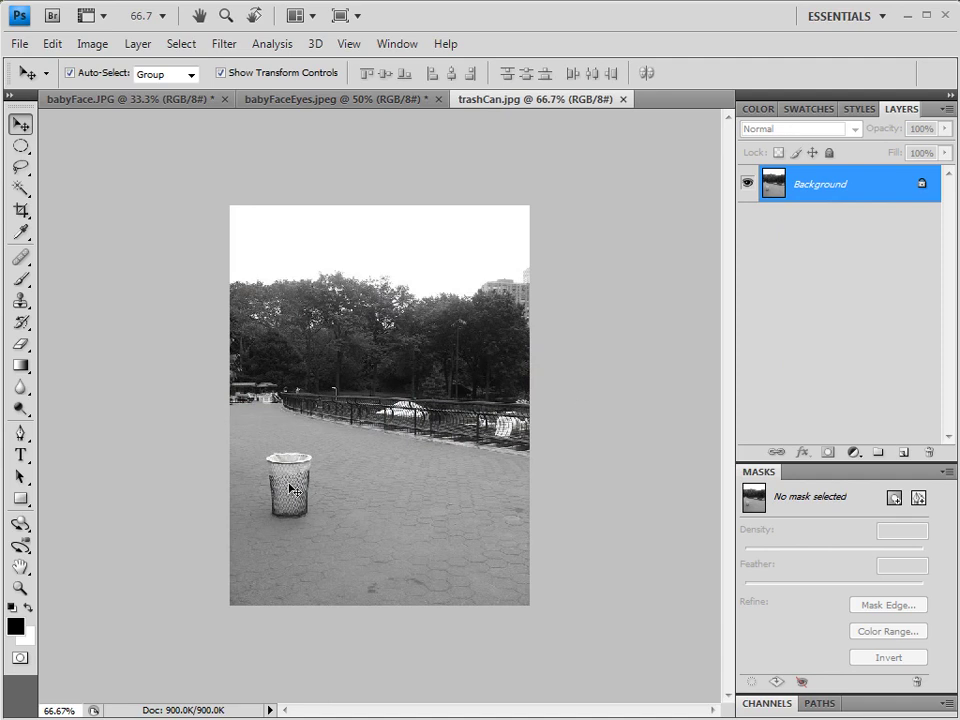
key("ctrl+plus")
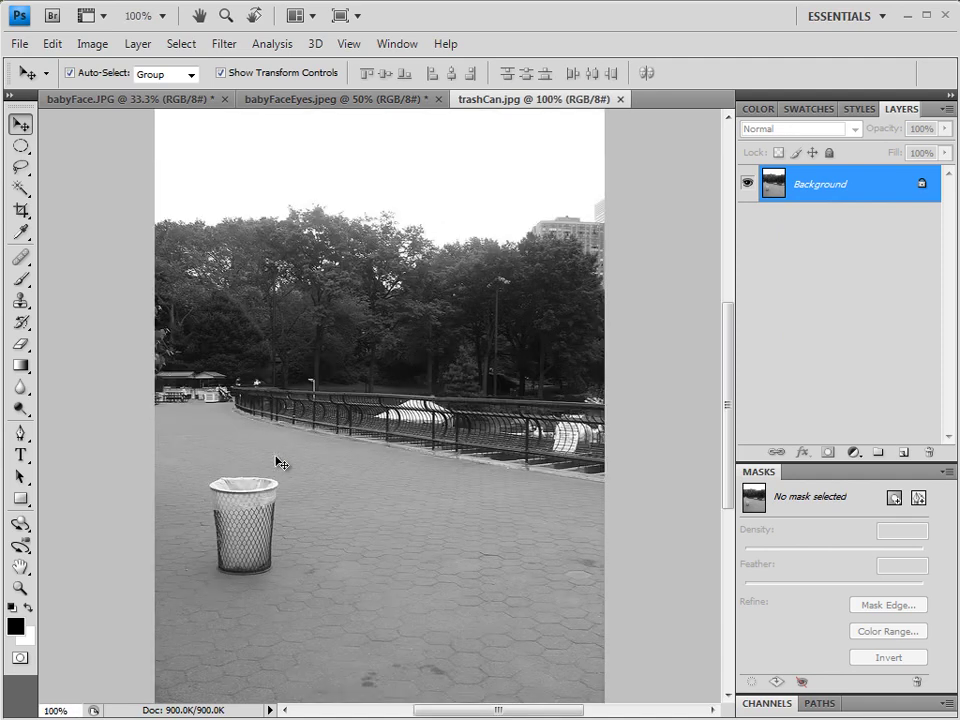
right_click(806, 194)
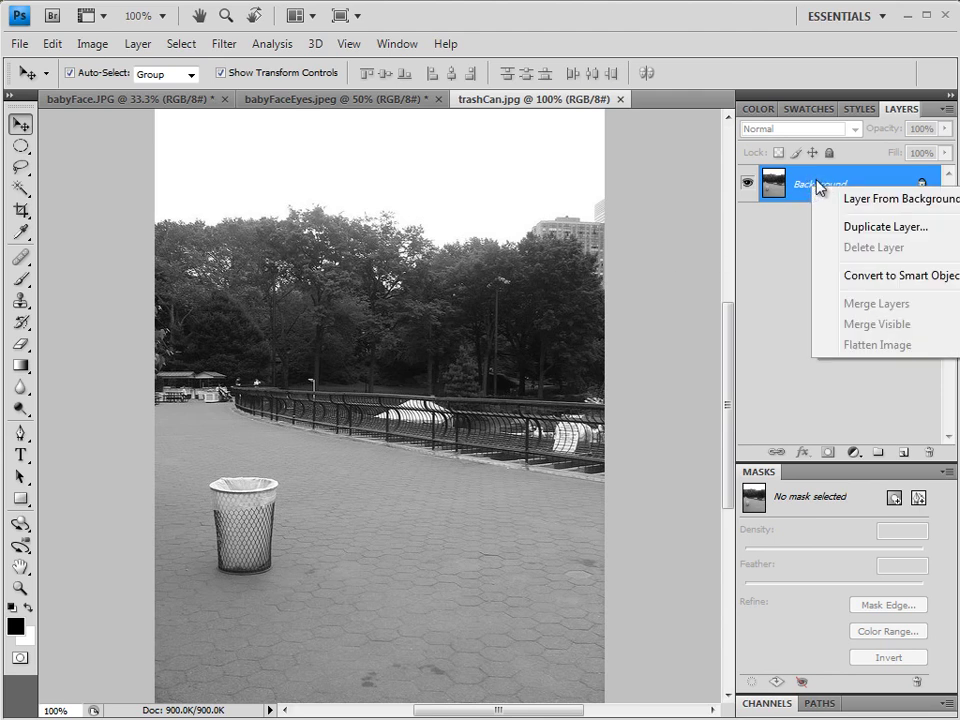
left_click(905, 235)
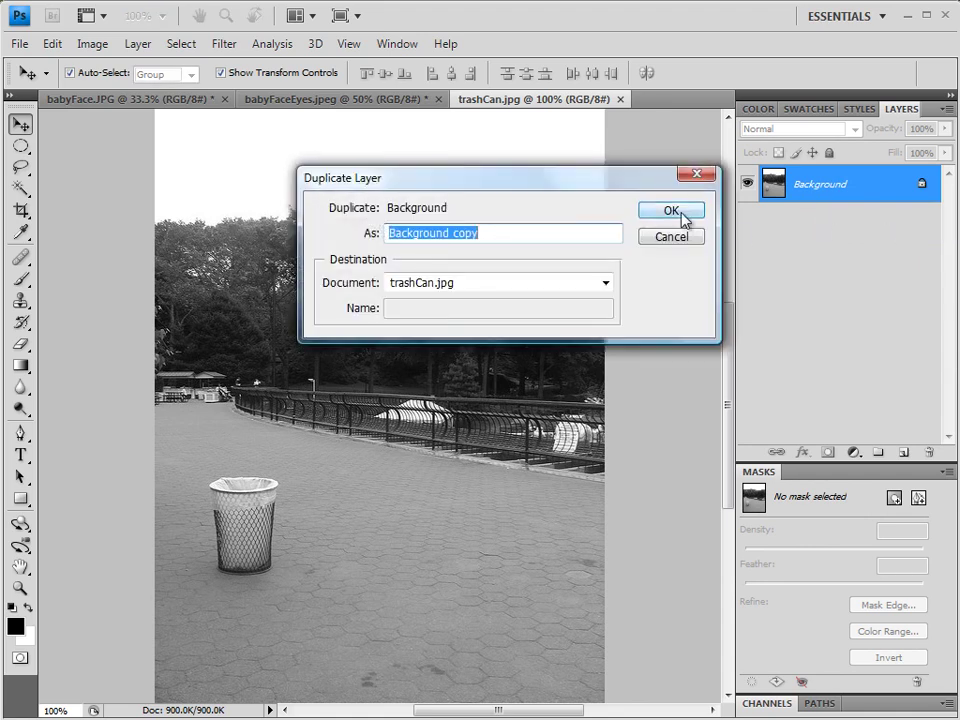
left_click(672, 211)
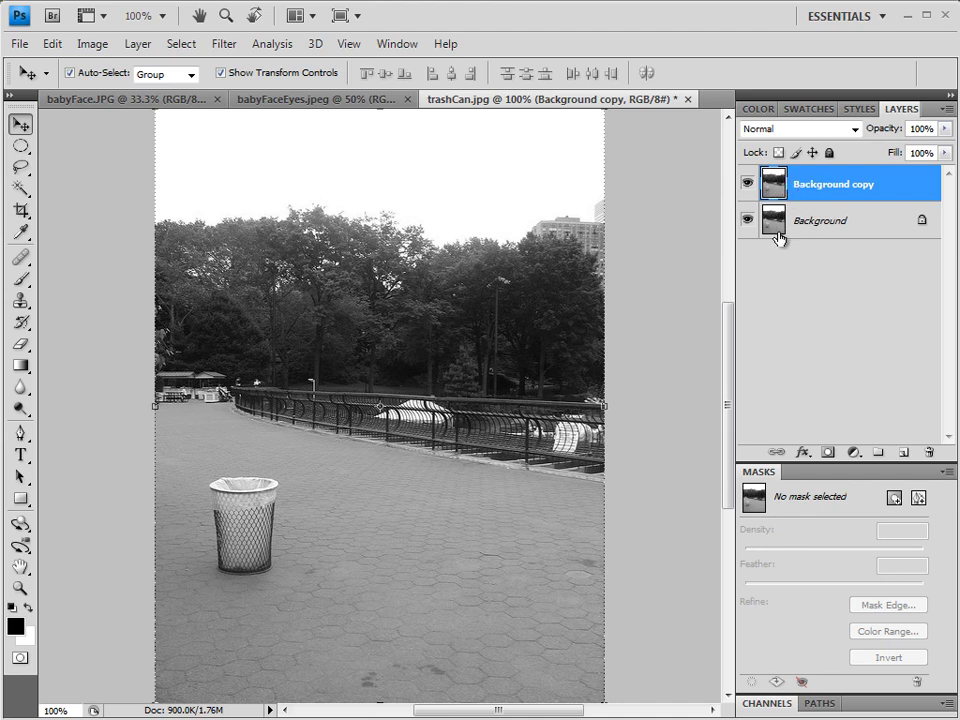
Clone surrounding pavement over the sides, rim and upper middle of the trash can with the Clone Stamp
left_click(20, 301)
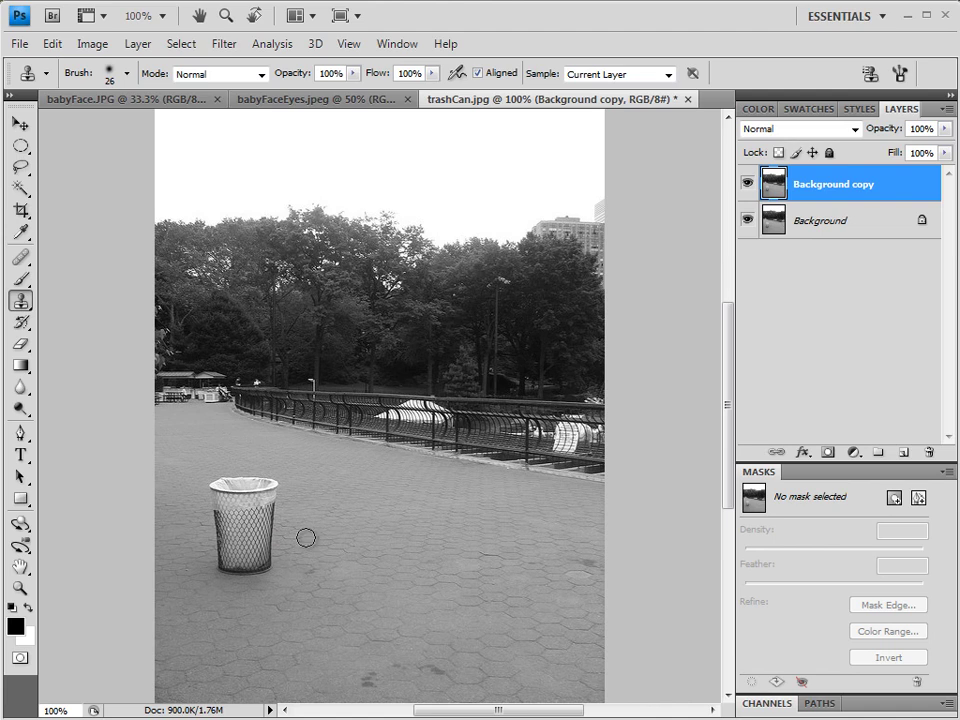
mouse_move(268, 537)
left_mouse_down()
mouse_move(270, 485)
mouse_move(261, 570)
mouse_move(264, 487)
left_mouse_up()
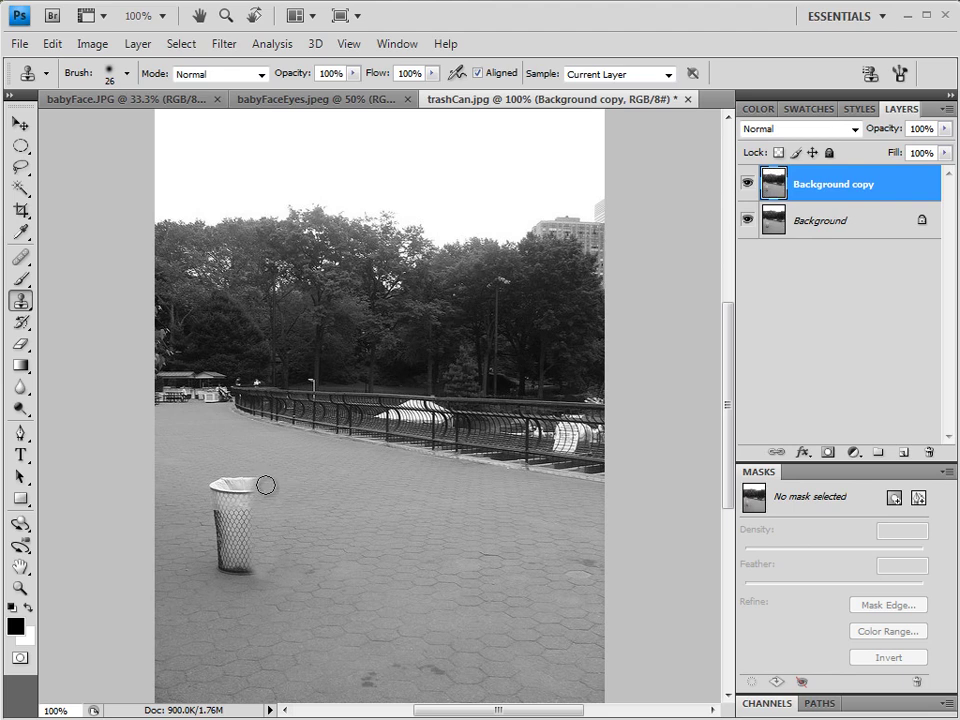
left_click(188, 494, "alt")
mouse_move(213, 486)
left_mouse_down()
mouse_move(224, 556)
mouse_move(225, 474)
mouse_move(254, 481)
mouse_move(239, 482)
left_mouse_up()
left_click(241, 467, "alt")
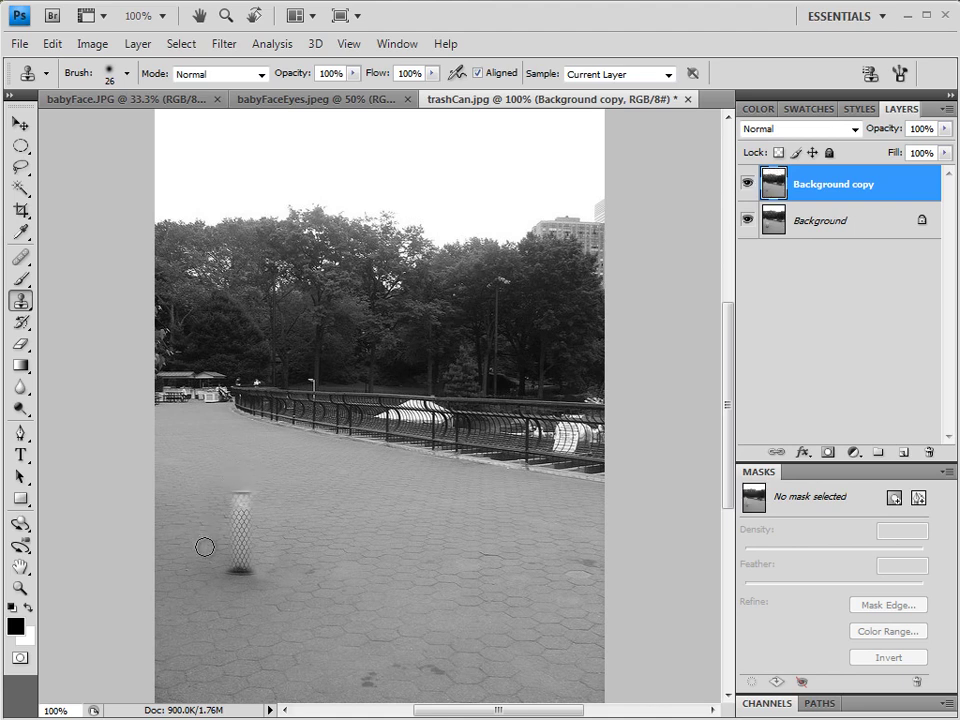
mouse_move(231, 531)
left_mouse_down()
mouse_move(246, 521)
mouse_move(231, 516)
mouse_move(242, 491)
left_mouse_up()
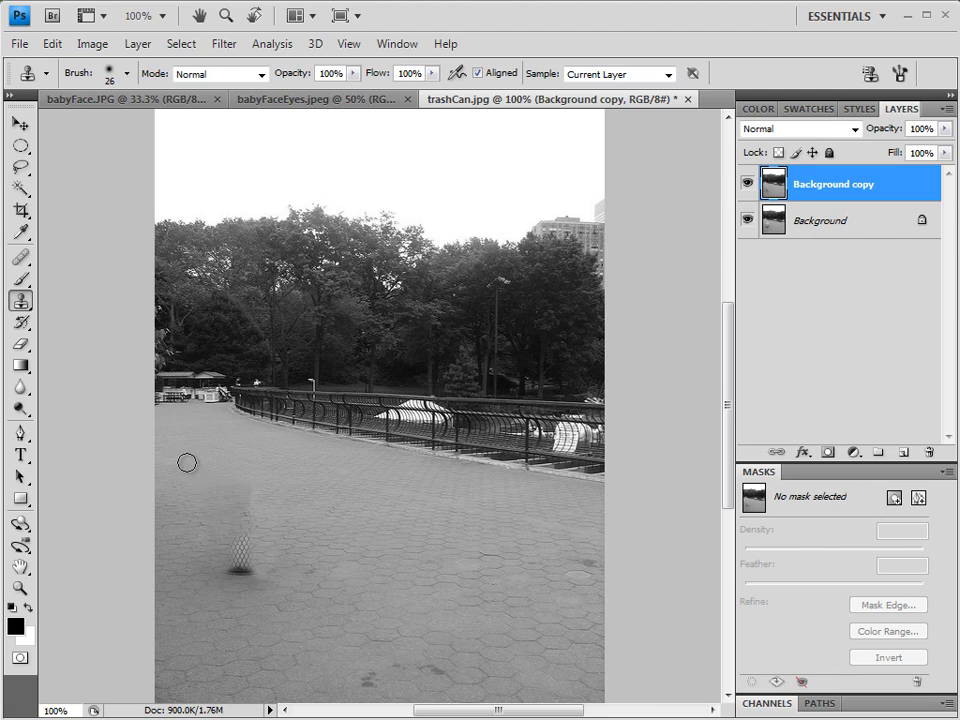
left_click_drag(264, 548, 247, 552)
Clone the dark background above the fence over the small light post
left_click(300, 361, "alt")
left_click(298, 404)
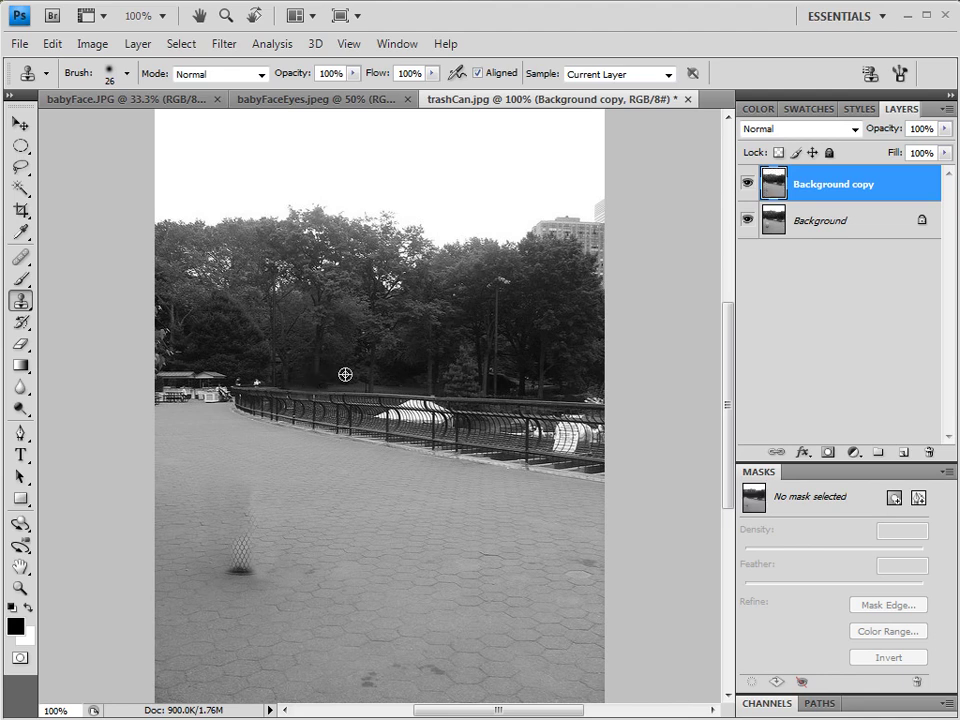
left_click(326, 381)
Sample the fence railing and clone it along the fence over the edge of the white shape behind it
left_click(386, 418, "alt")
left_click(396, 419)
left_click(376, 418)
left_click(375, 419)
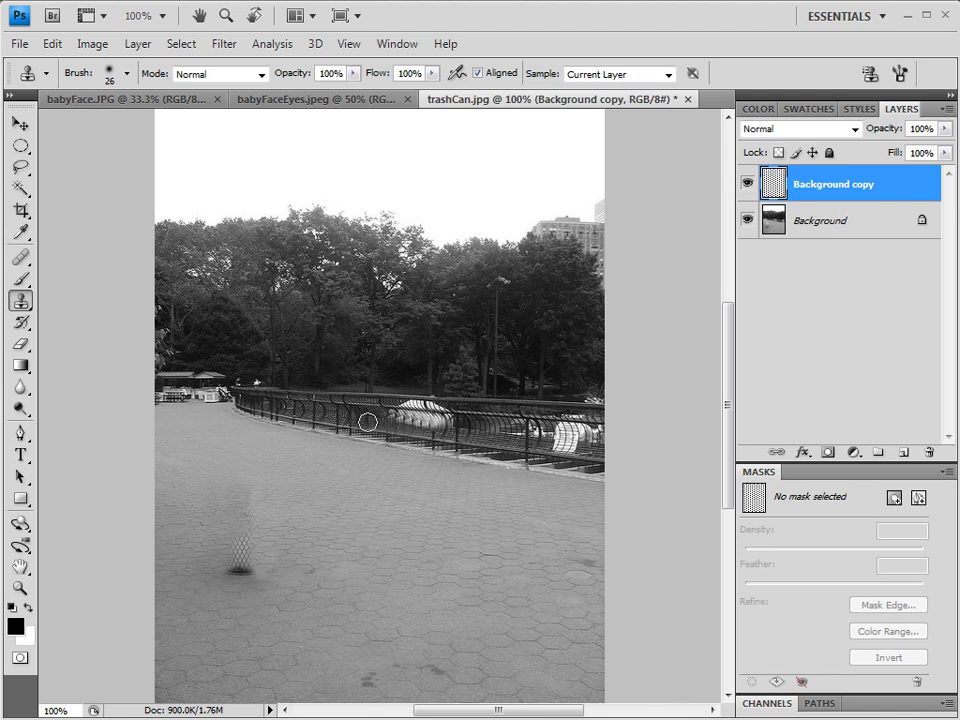
left_click(335, 415)
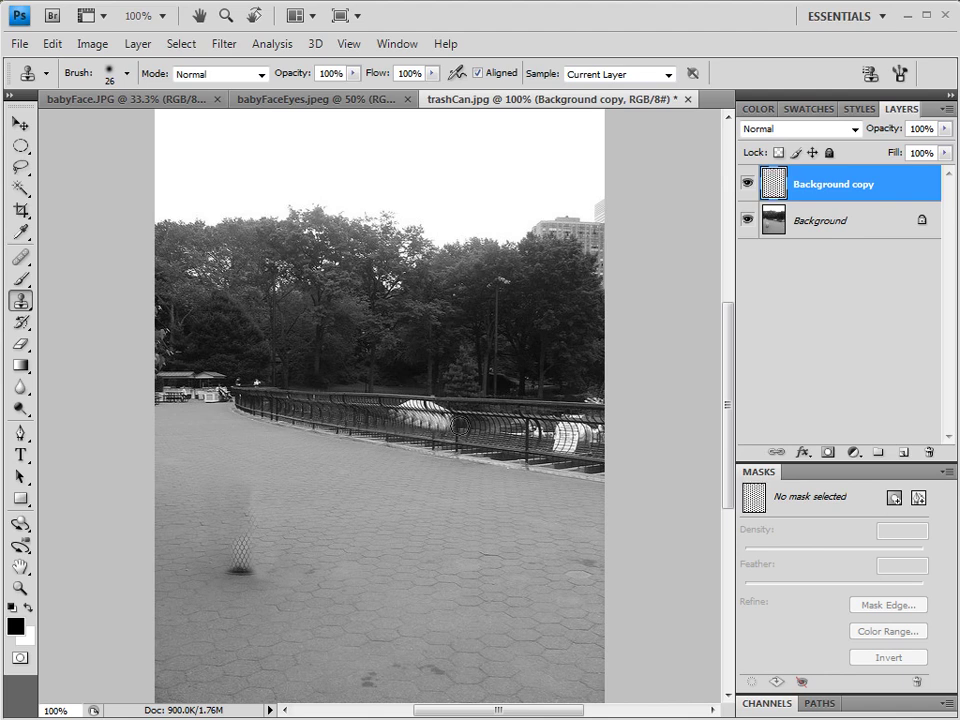